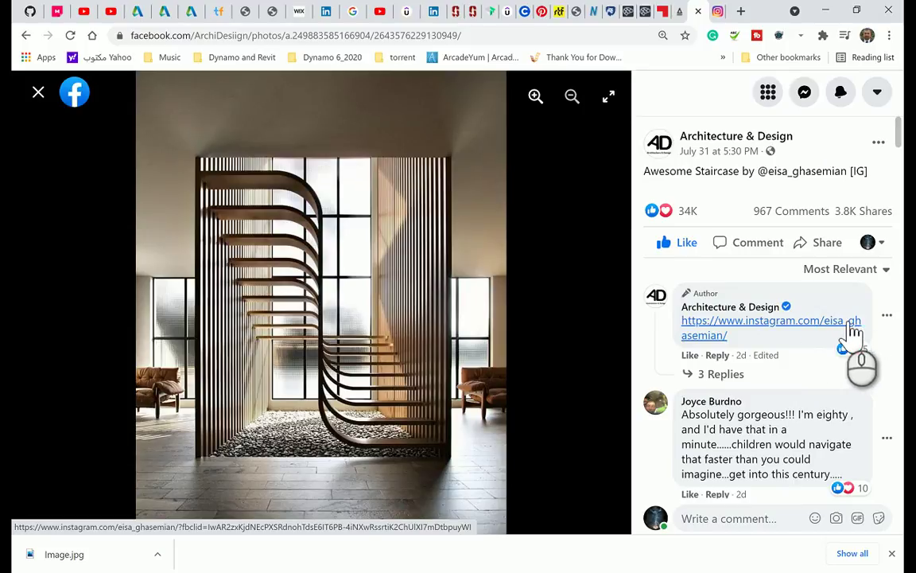
Step: Switch to the designer's Instagram profile showing the original wooden staircase
left_click(717, 13)
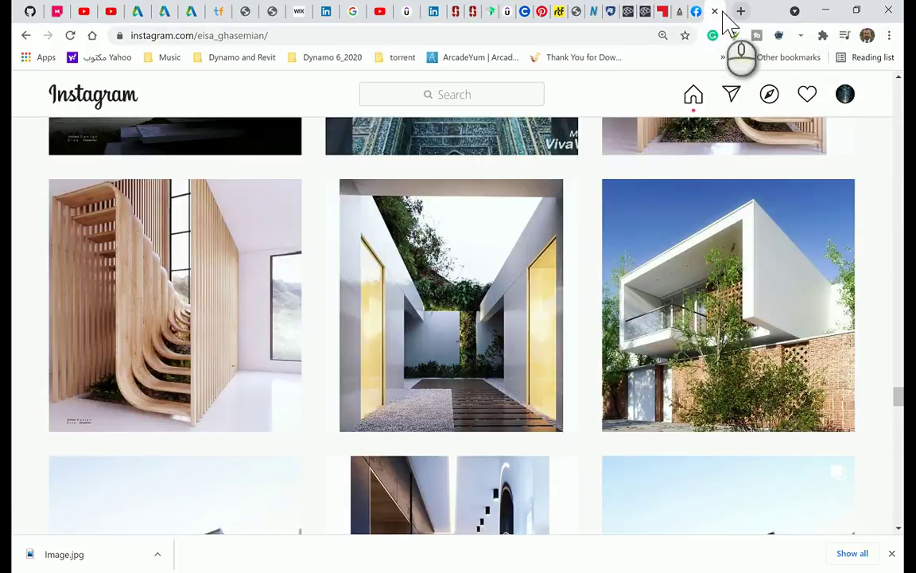
Step: Go back to the Facebook post with the curvy staircase photo
left_click(698, 12)
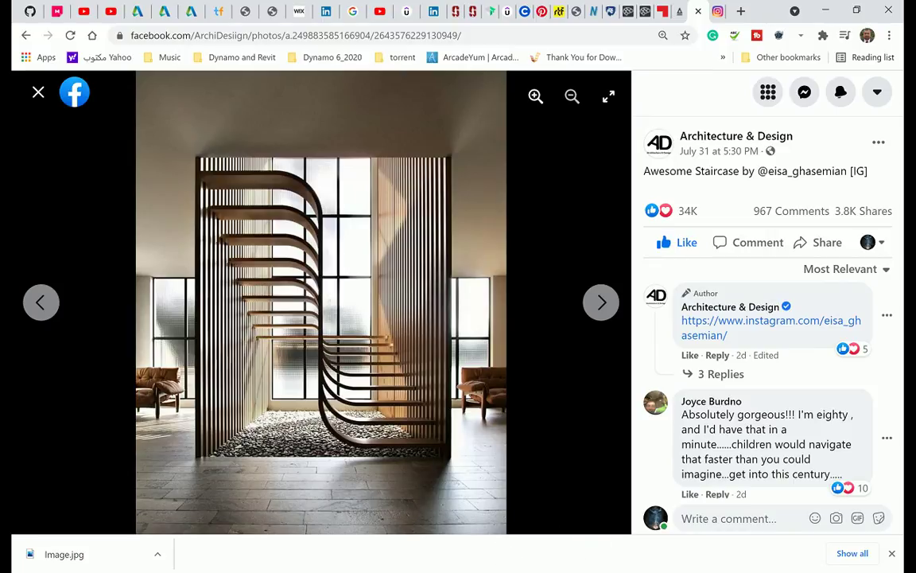
mouse_move(459, 571)
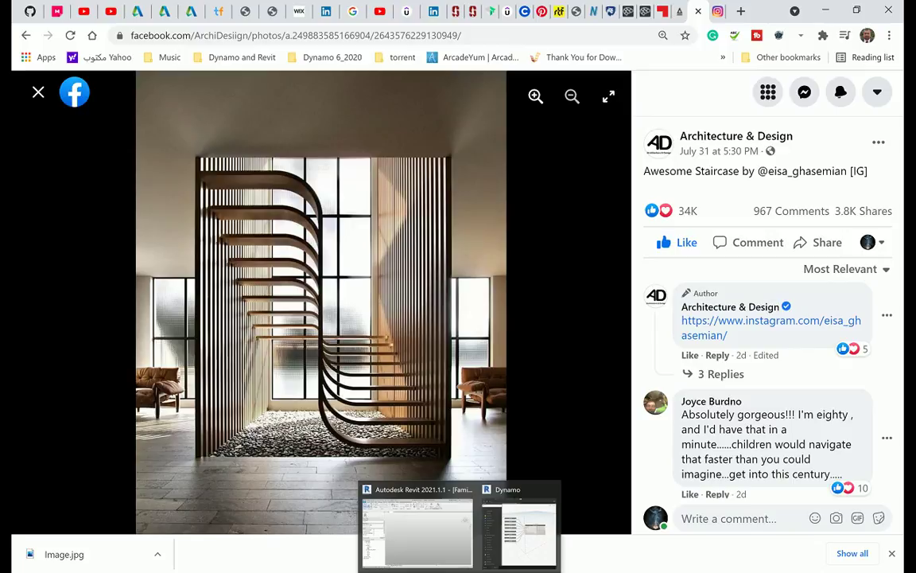
left_click(519, 529)
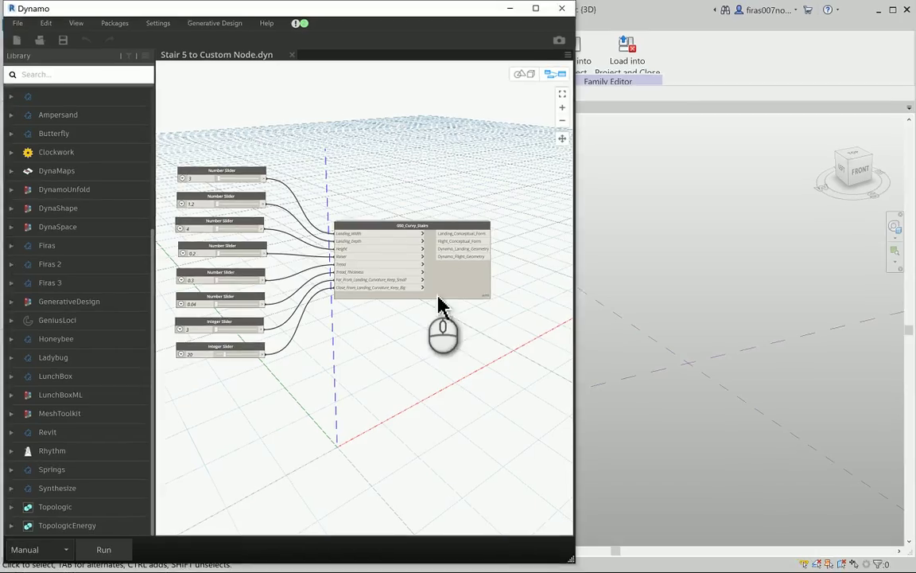
middle_click_drag(665, 320, 743, 285)
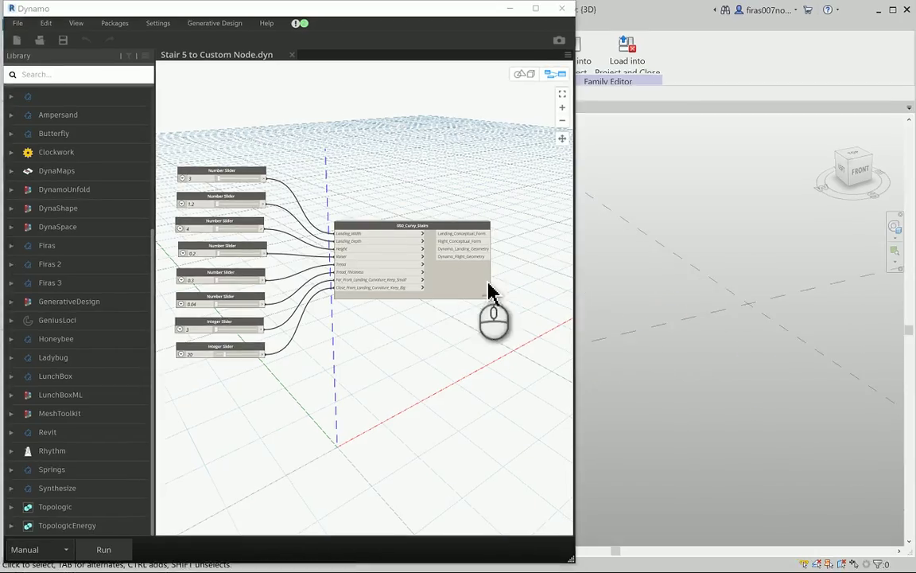
scroll(210, 187, "up", 2)
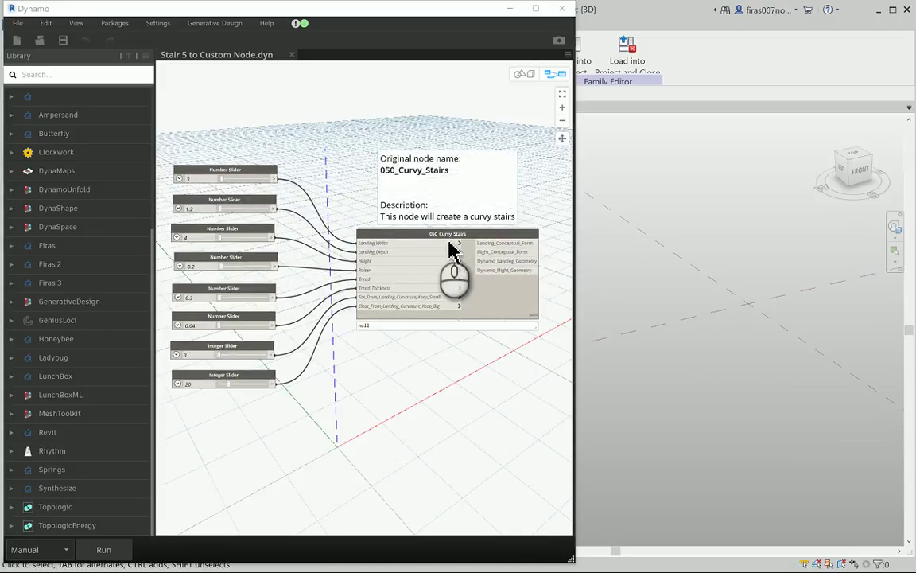
middle_click_drag(356, 186, 397, 170)
scroll(419, 201, "up", 3)
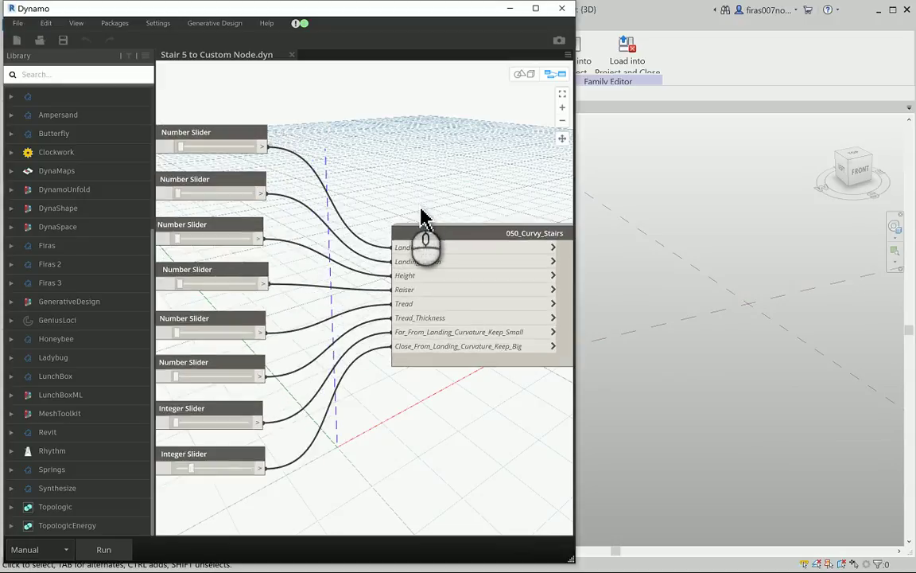
scroll(410, 195, "up", 2)
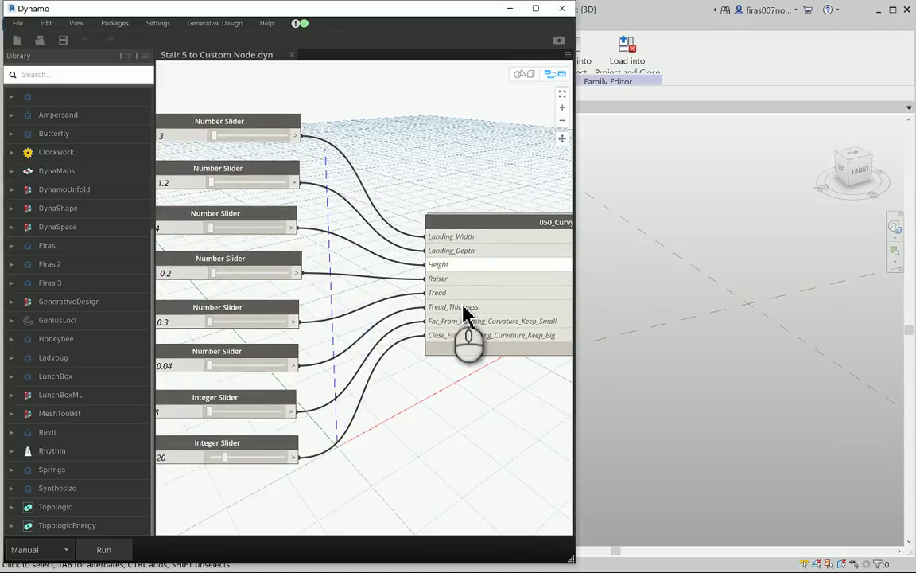
mouse_move(479, 260)
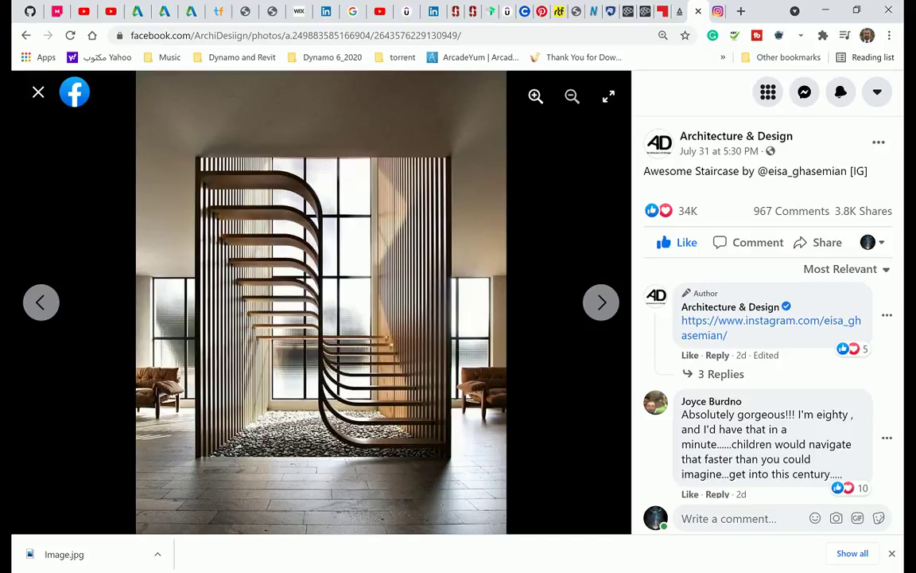
Step: Run the curvy stairs graph and inspect the generated treads and curved stringer in Revit's 3D view
mouse_move(476, 561)
left_click(522, 529)
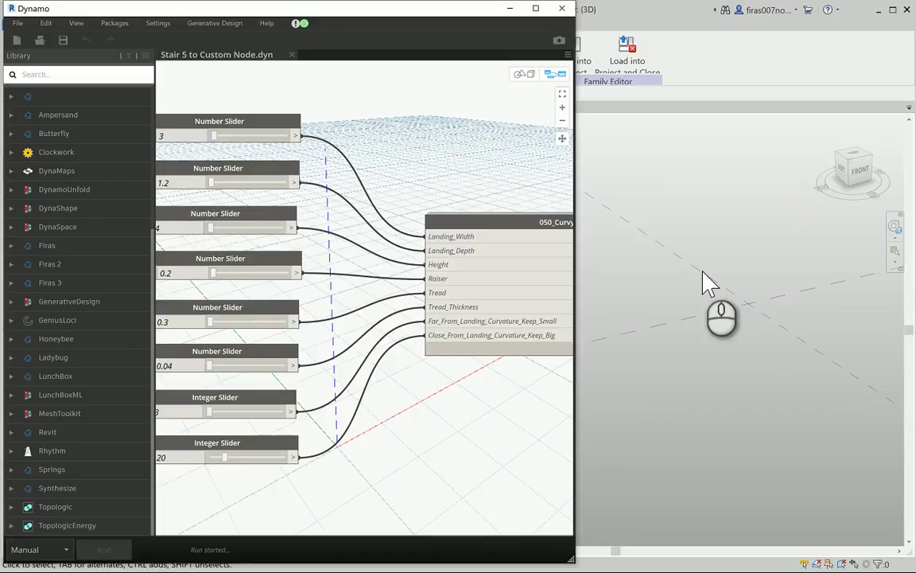
middle_click_drag(738, 198, 913, 361)
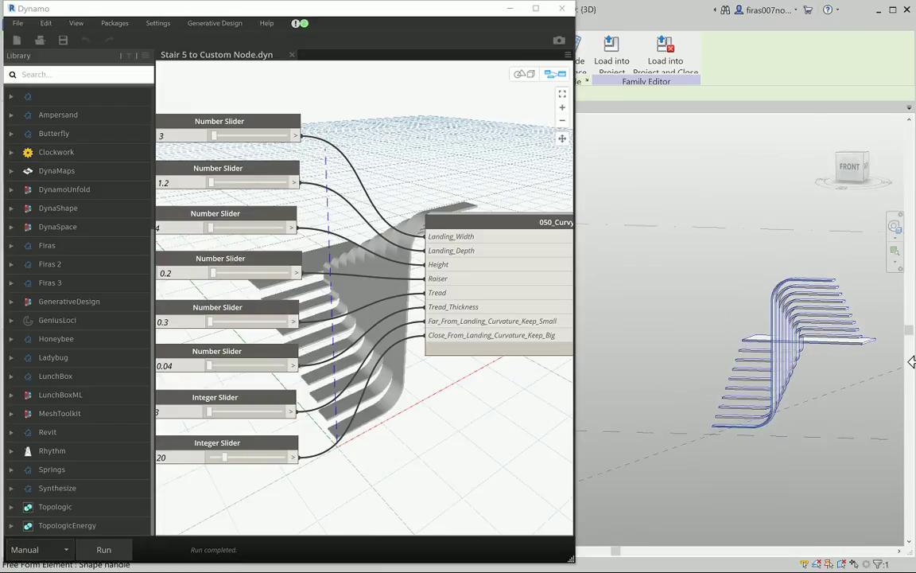
scroll(778, 374, "up", 5)
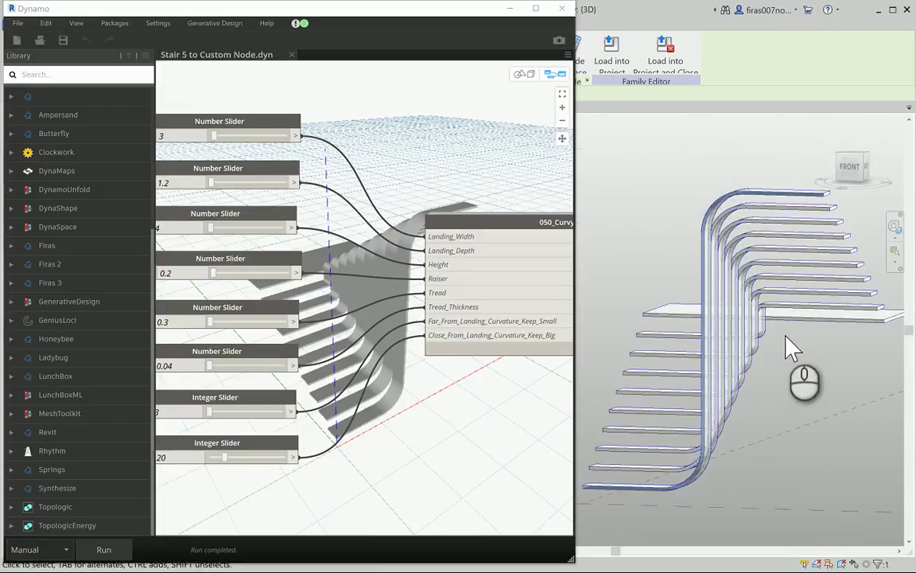
middle_click_drag(785, 337, 882, 422, "shift")
scroll(676, 341, "down", 2)
middle_click_drag(677, 341, 680, 322)
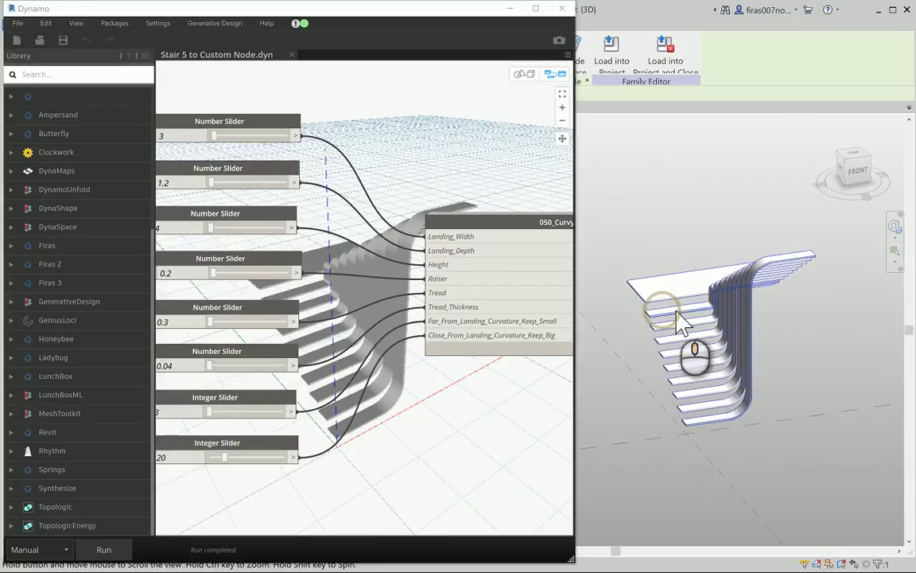
Step: Set the custom node's Landing_Width slider to 4
scroll(466, 164, "down", 3)
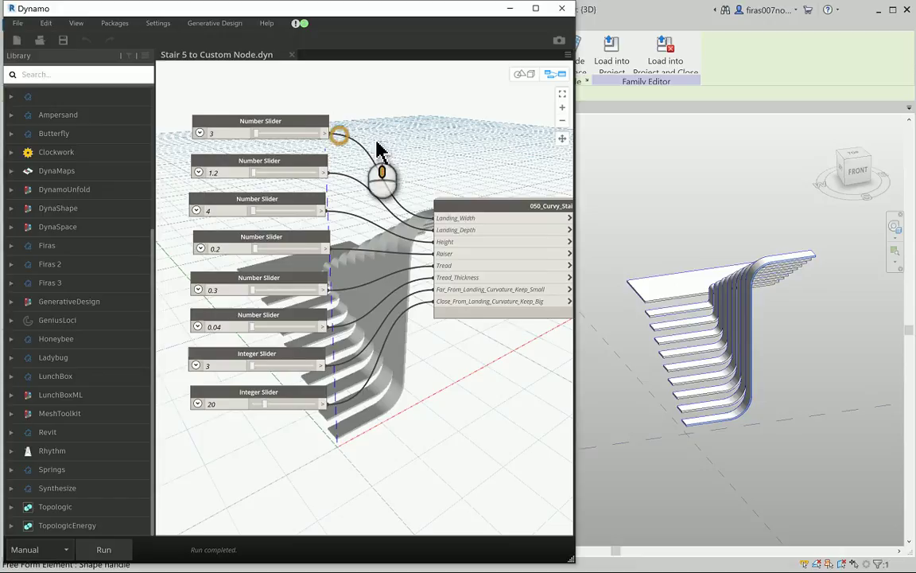
scroll(247, 166, "up", 5)
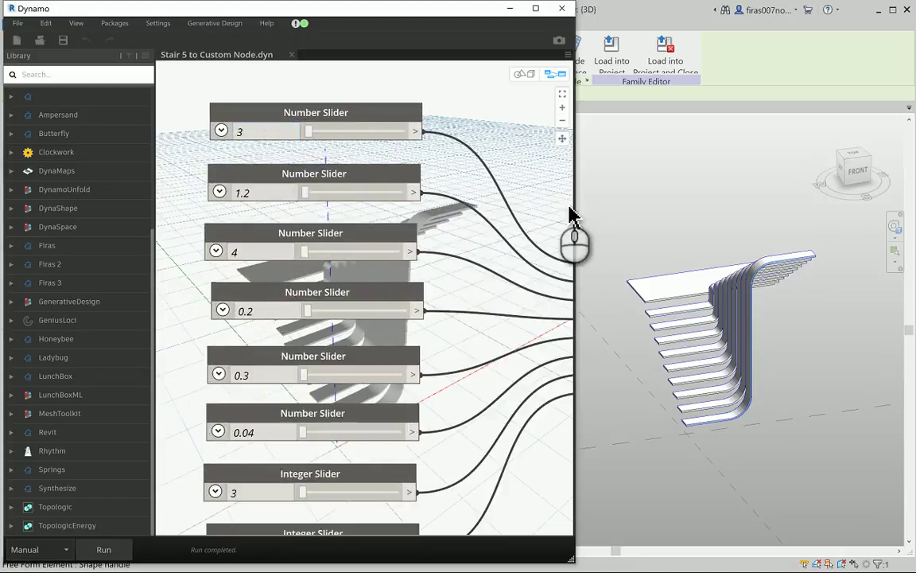
middle_click_drag(571, 215, 505, 202)
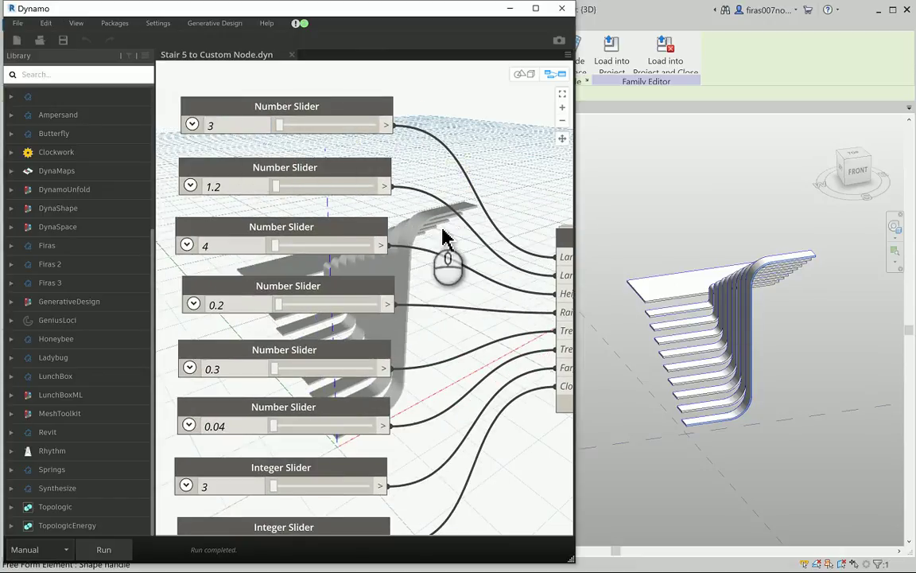
scroll(461, 240, "down", 2)
scroll(469, 223, "down", 2)
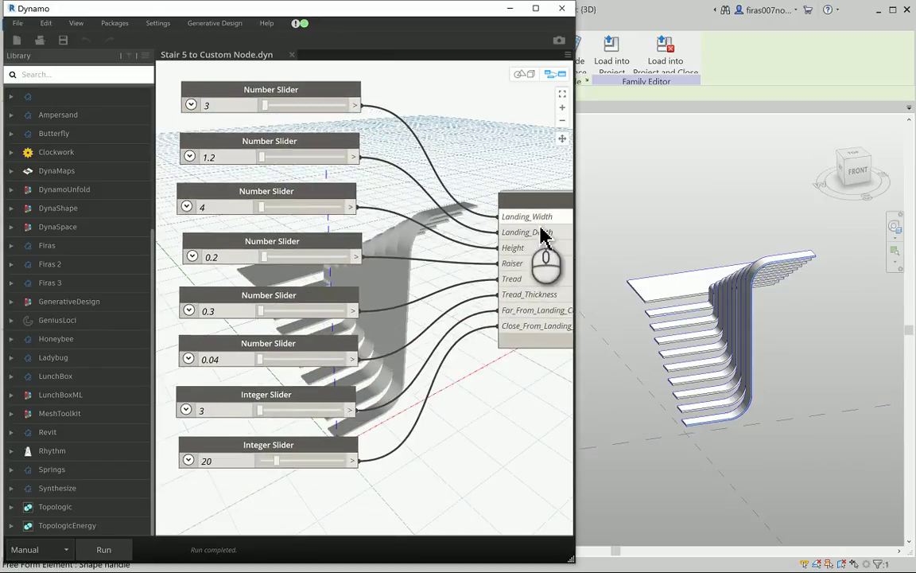
double_click(217, 105)
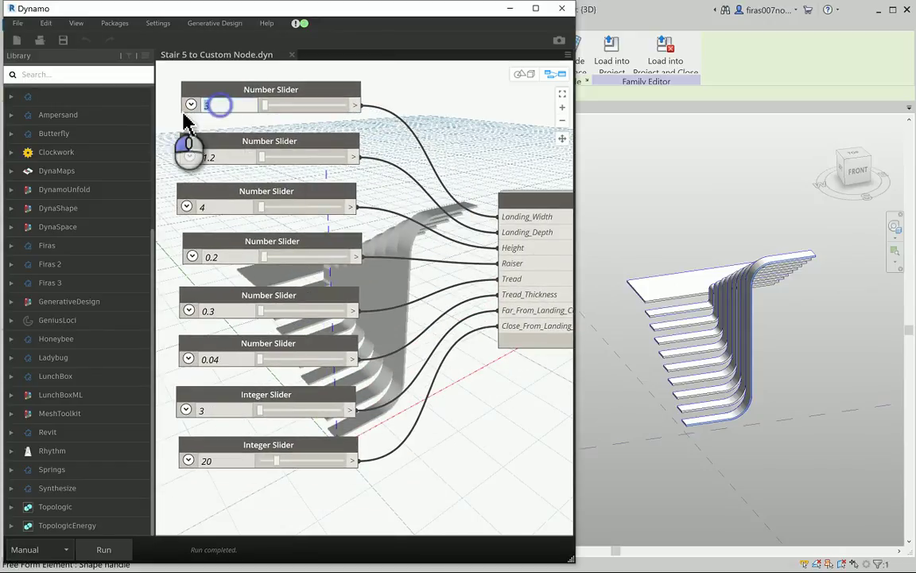
type("4")
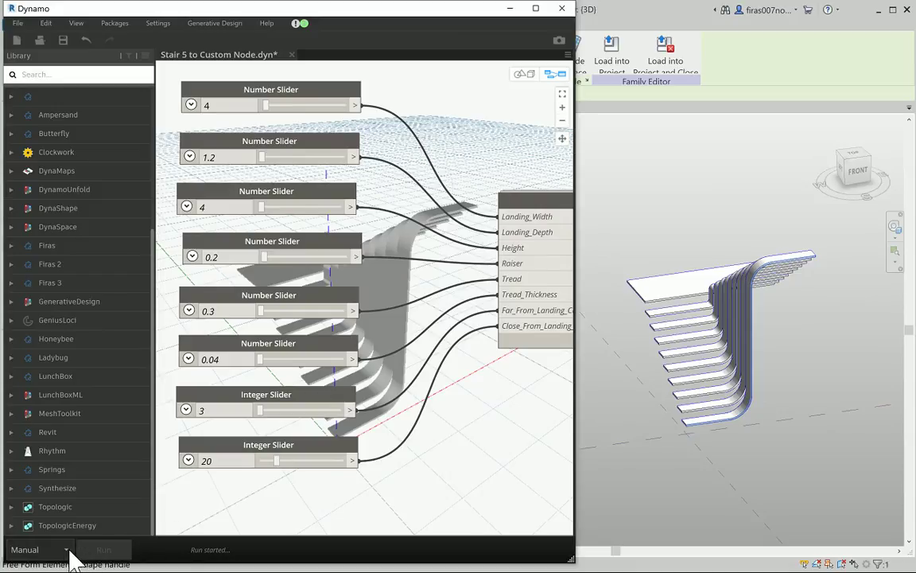
Step: Switch the graph's run mode from Manual to Automatic
left_click(60, 499)
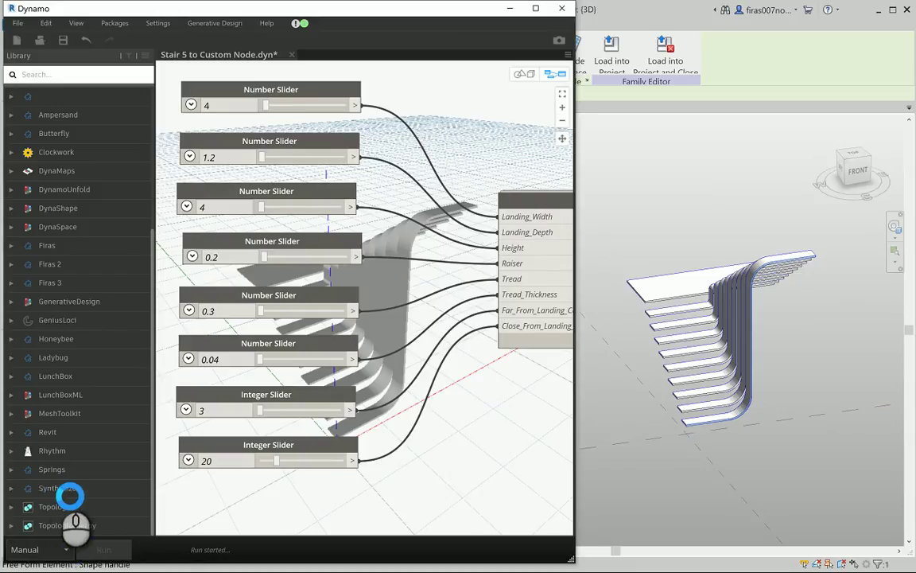
left_click(62, 488)
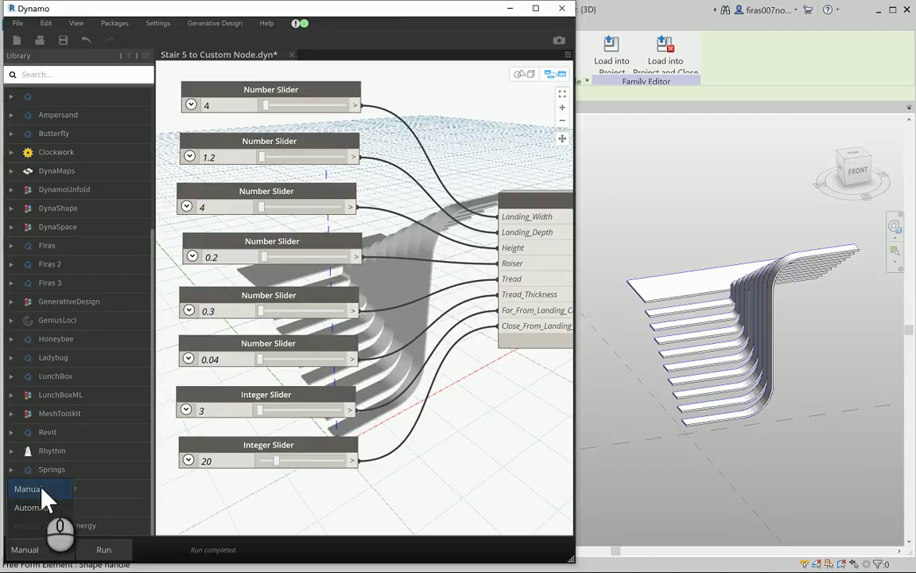
left_click(34, 508)
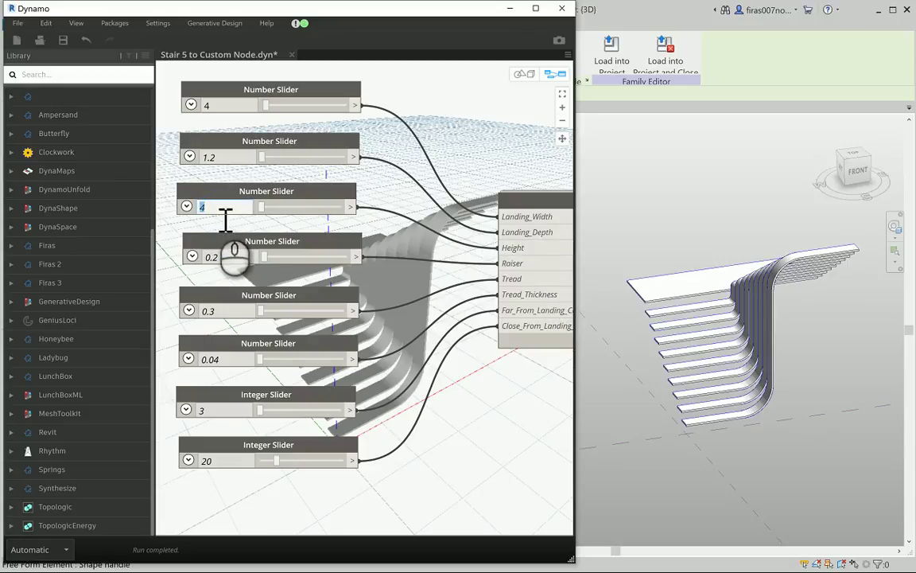
Step: Try stair heights of 3 and 4.5, then settle on a height of 4
type("3")
key("Return")
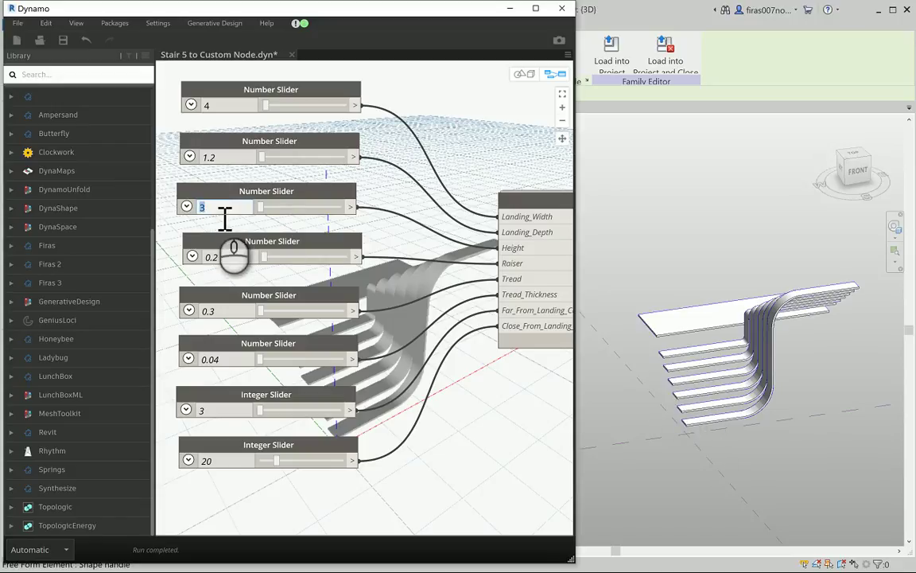
type("5")
left_click(454, 142)
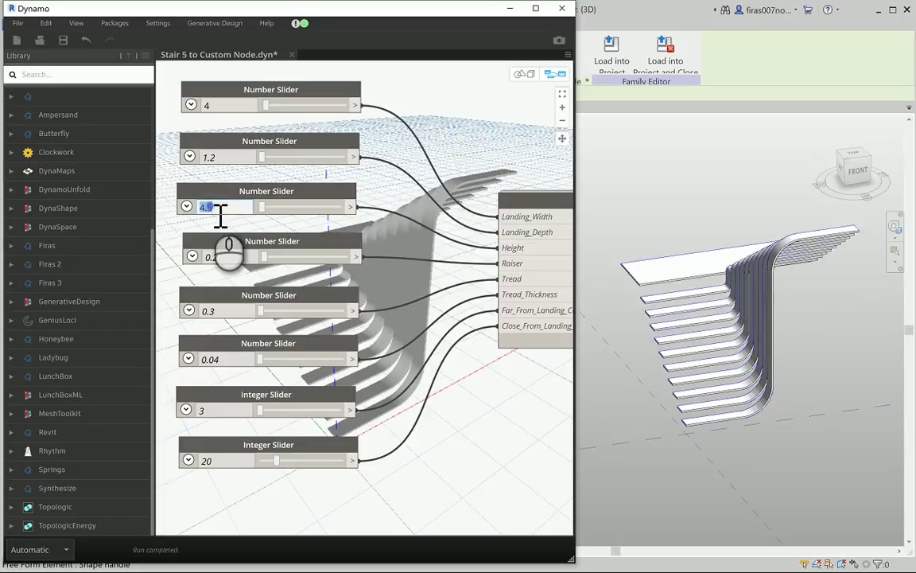
type("4")
left_click(507, 146)
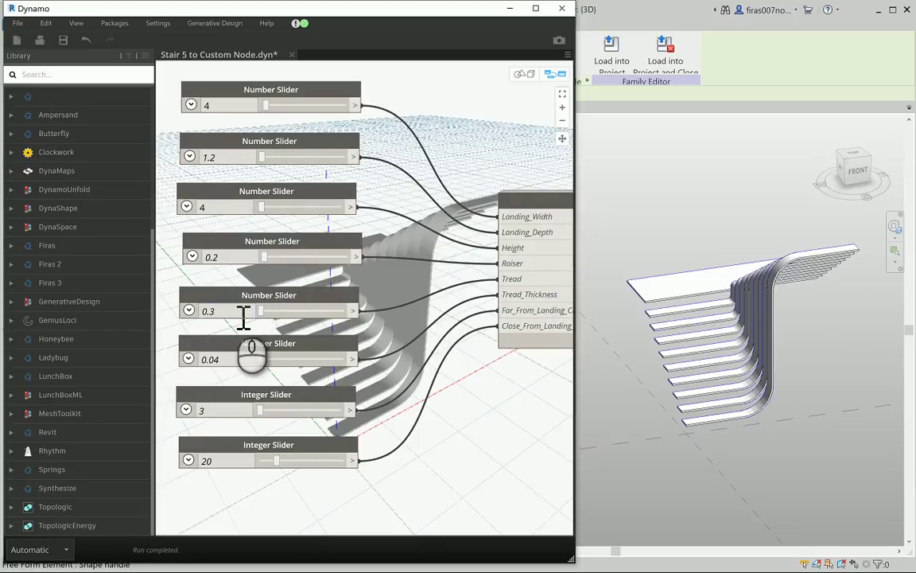
Step: Set the Tread slider to 0.5 for deeper treads
double_click(216, 311)
type(".5")
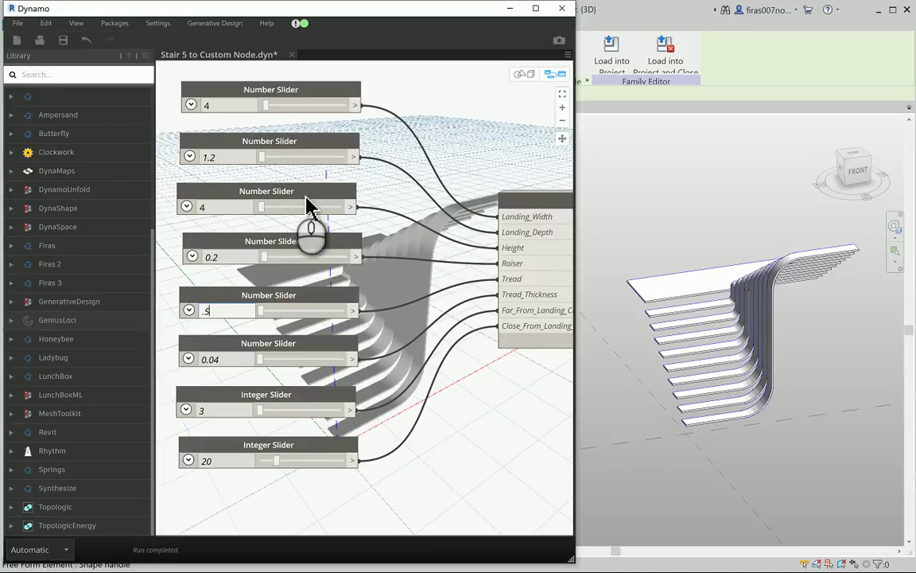
left_click(447, 180)
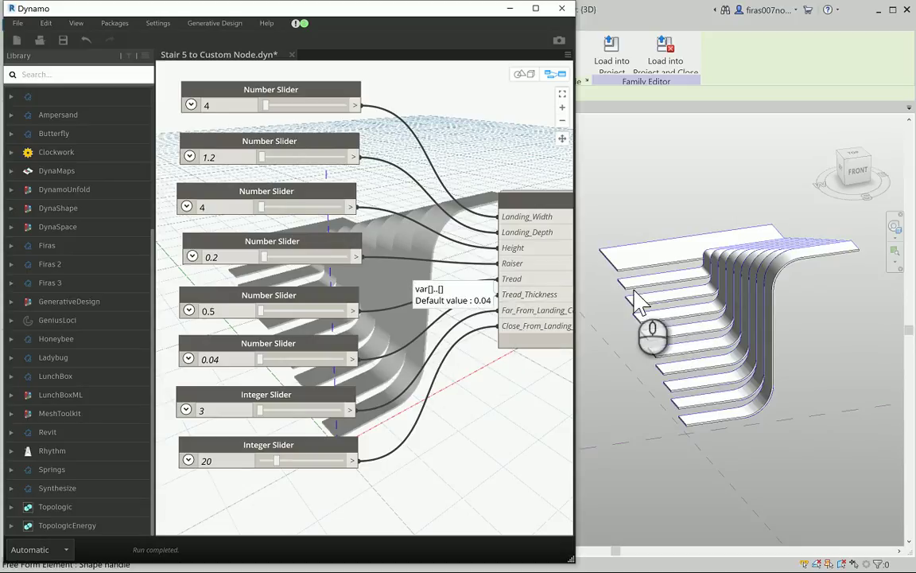
Step: Orbit the updated stair mass in Revit and zoom out and shift the Dynamo graph to review it
middle_click_drag(783, 317, 768, 286, "shift")
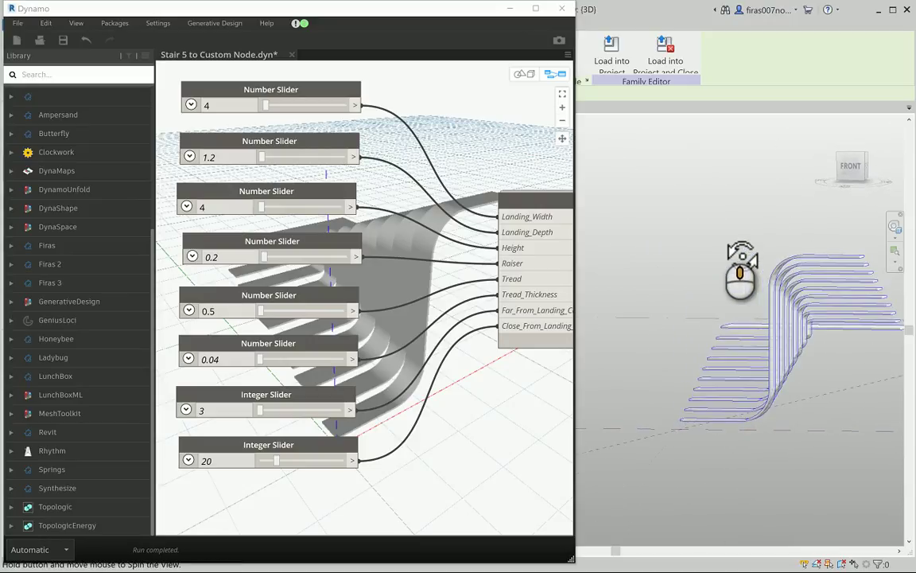
middle_click_drag(741, 274, 830, 347, "shift")
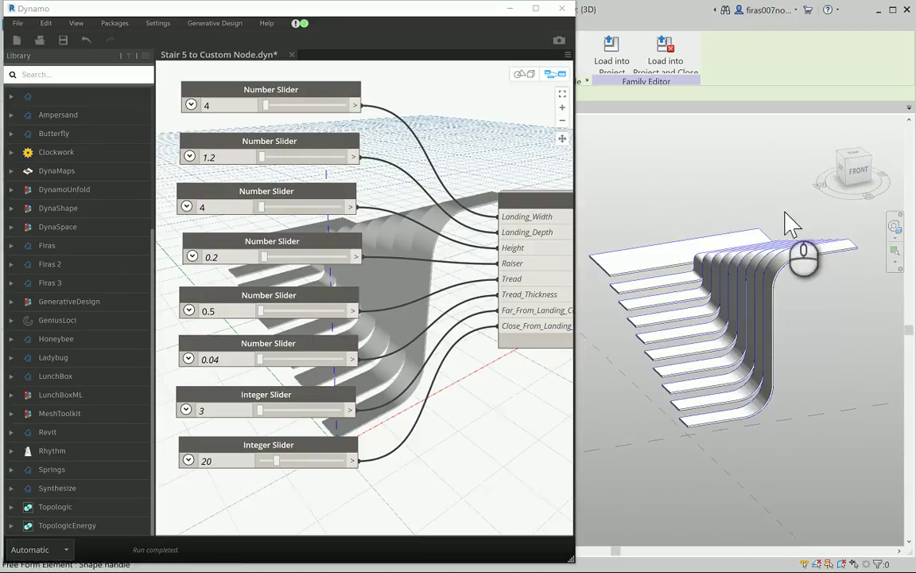
scroll(484, 276, "down", 5)
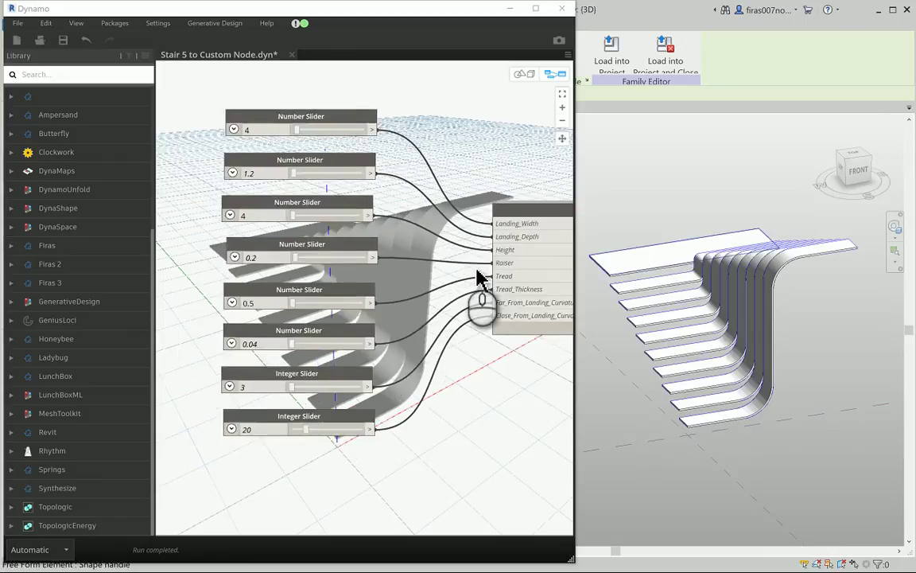
middle_click_drag(392, 287, 368, 286)
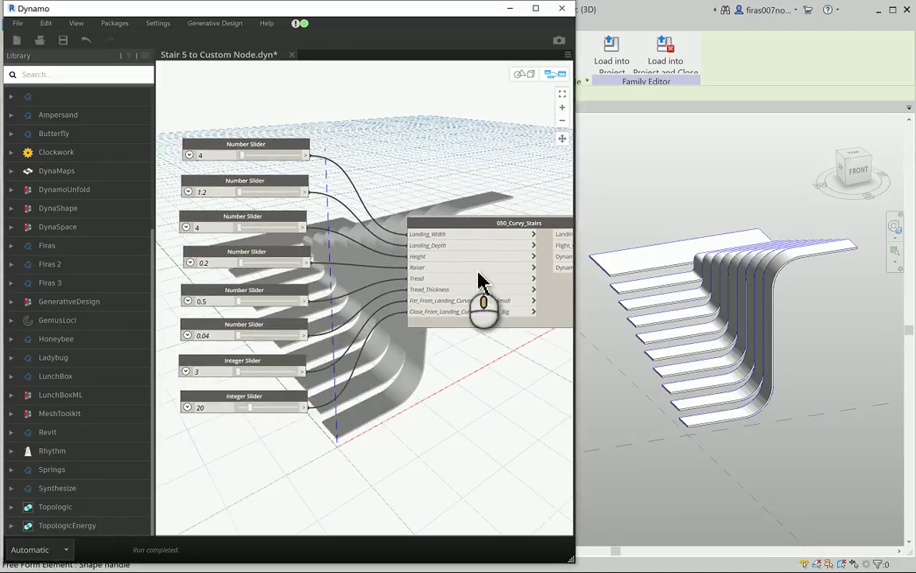